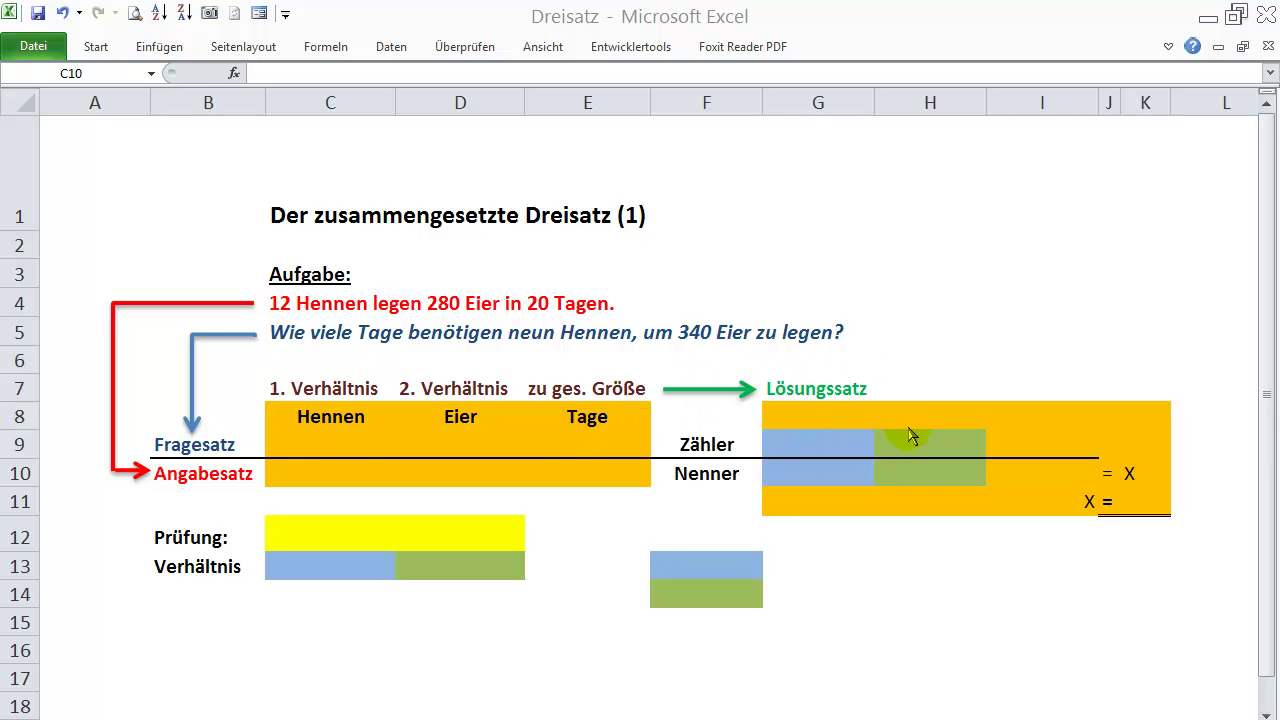
# Enter 12 hens, 280 eggs and 20 days in the given row C10:E10.
pyautogui.click(326, 470)
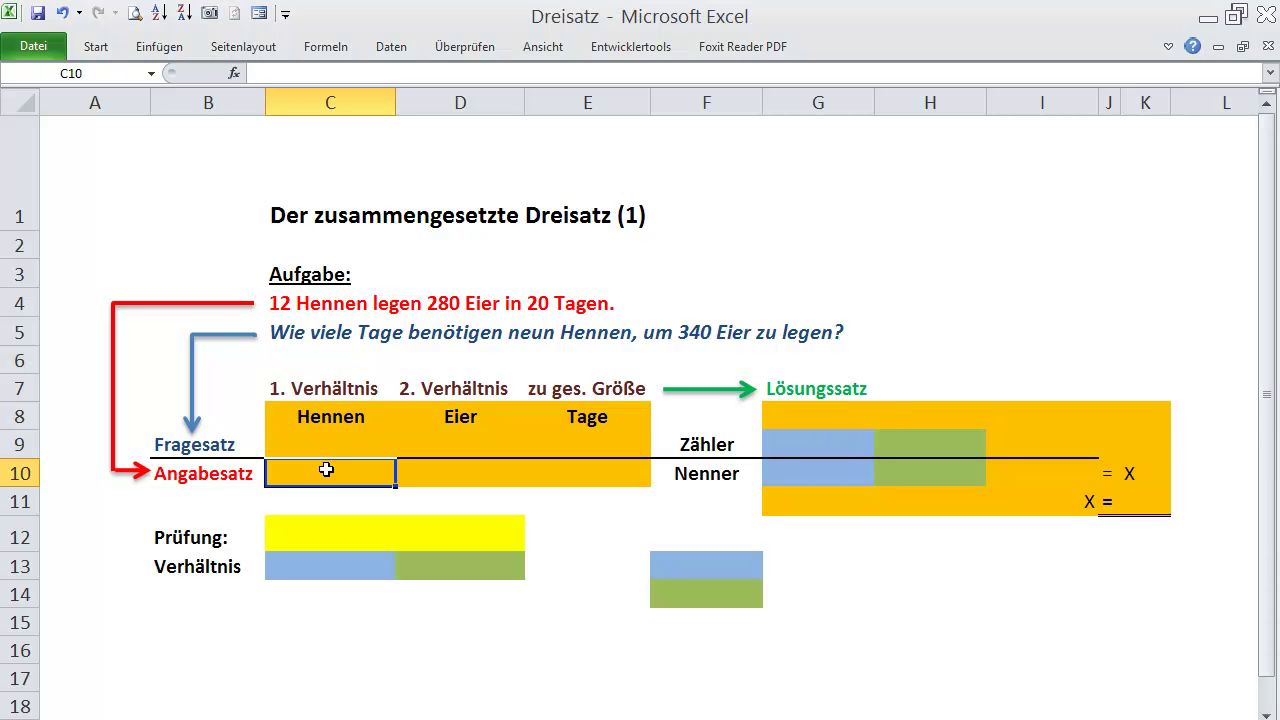
pyautogui.write('12')
pyautogui.press('Tab')
pyautogui.write('280')
pyautogui.press('Tab')
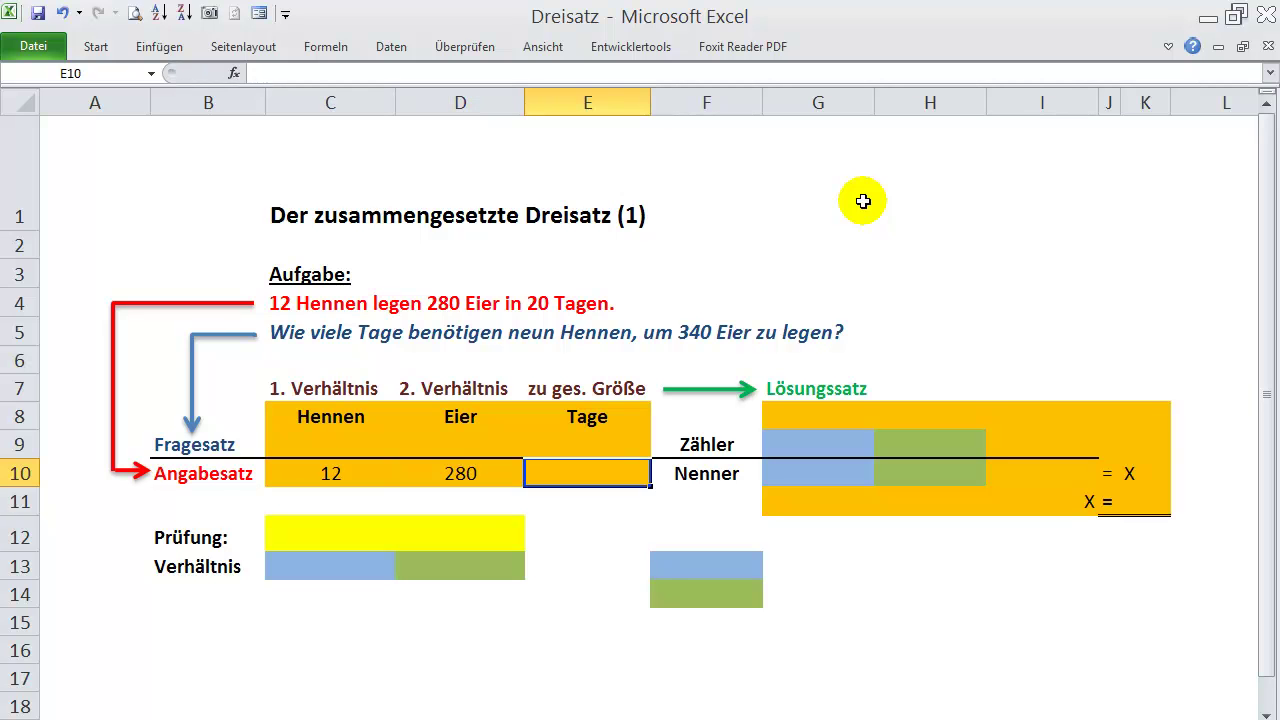
pyautogui.write('20')
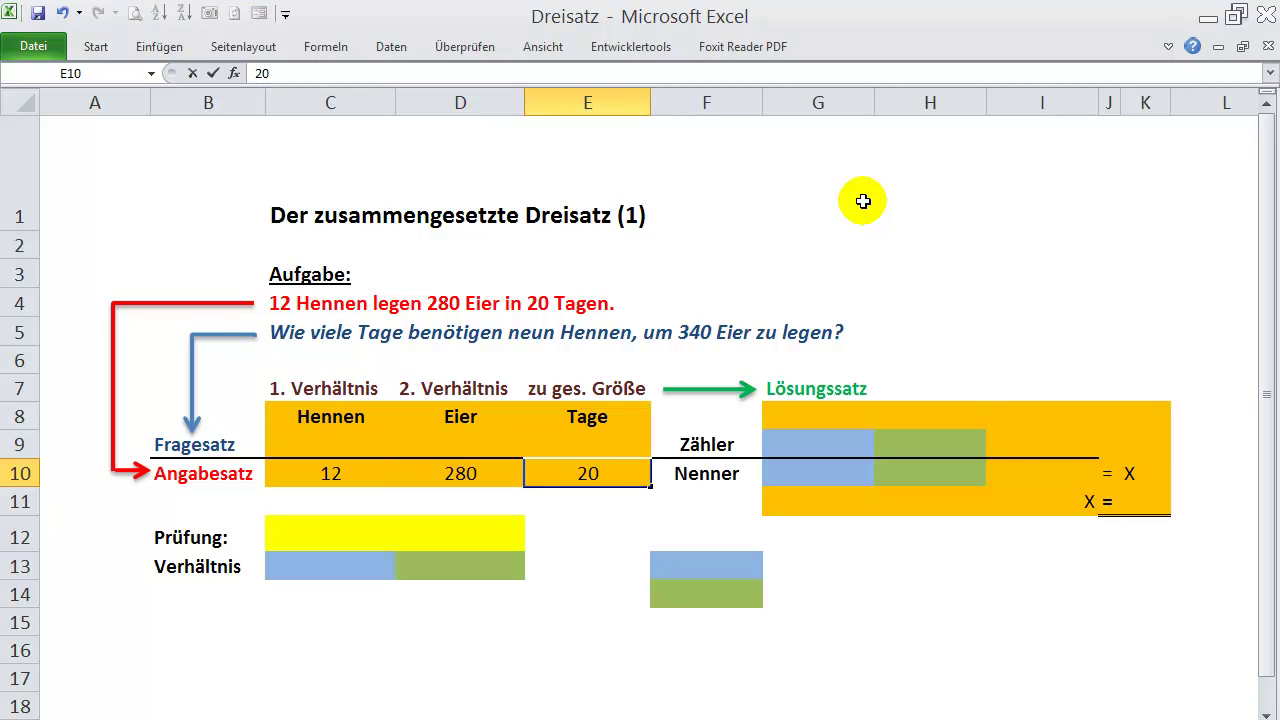
pyautogui.press('Up')
# Fill the question row with X days, 9 hens and 340 eggs.
pyautogui.write('X')
pyautogui.press('Left')
pyautogui.press('Left')
pyautogui.write('9')
pyautogui.press('Right')
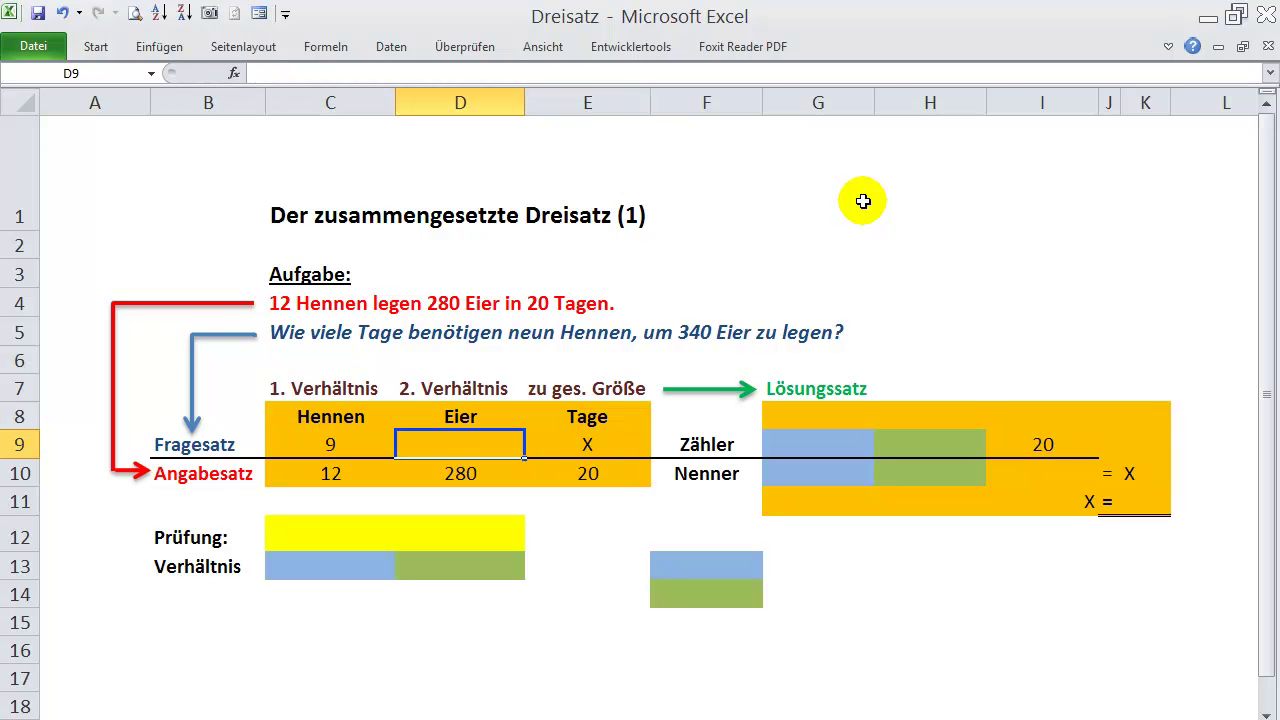
pyautogui.write('340')
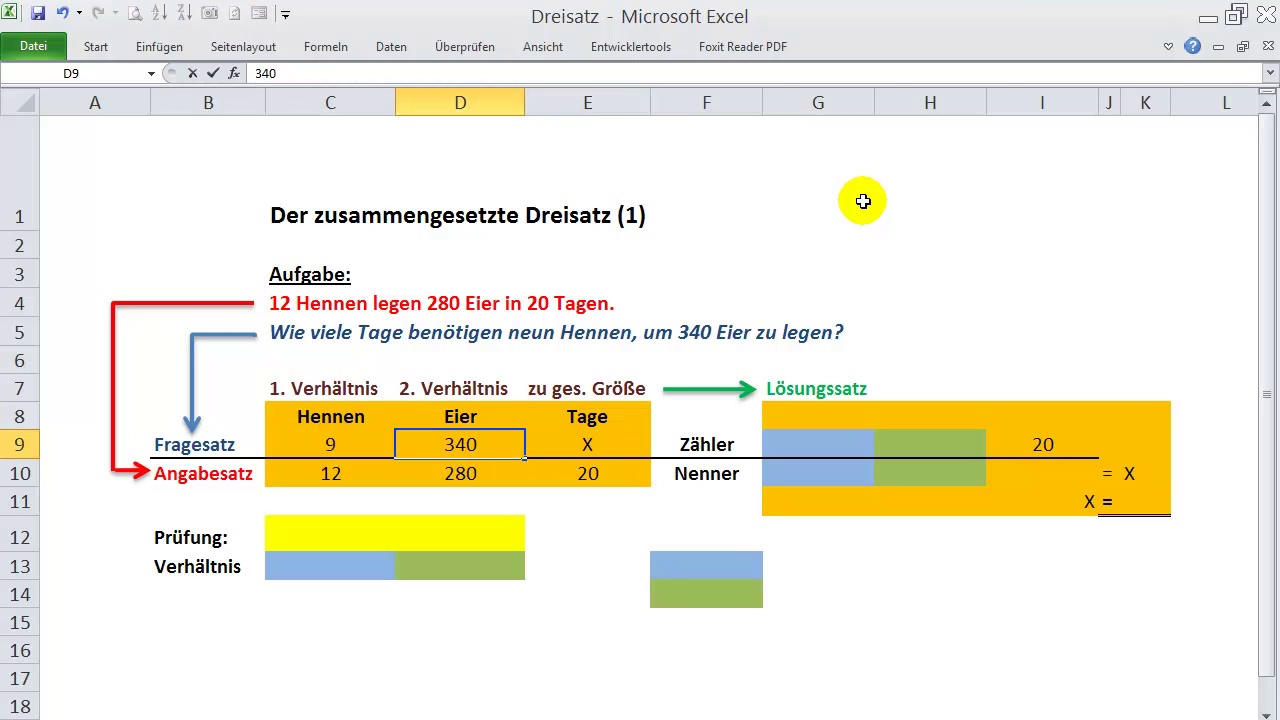
pyautogui.press('Return')
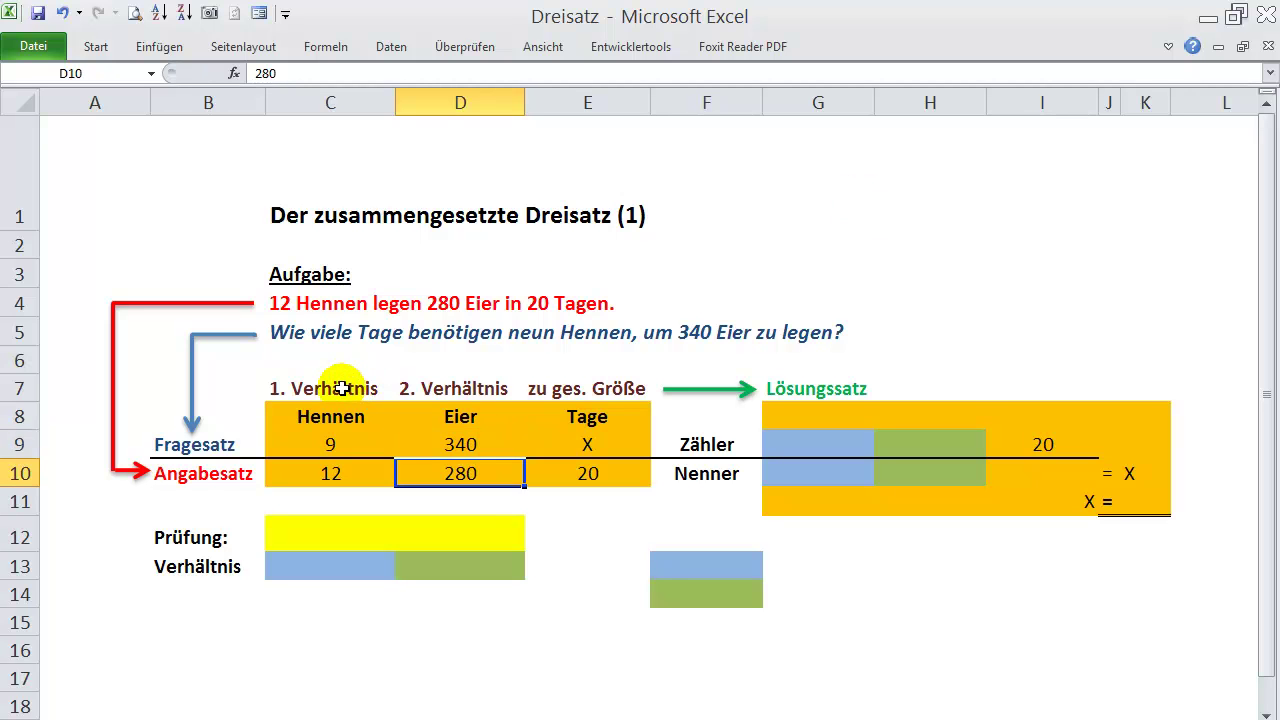
pyautogui.click(298, 387)
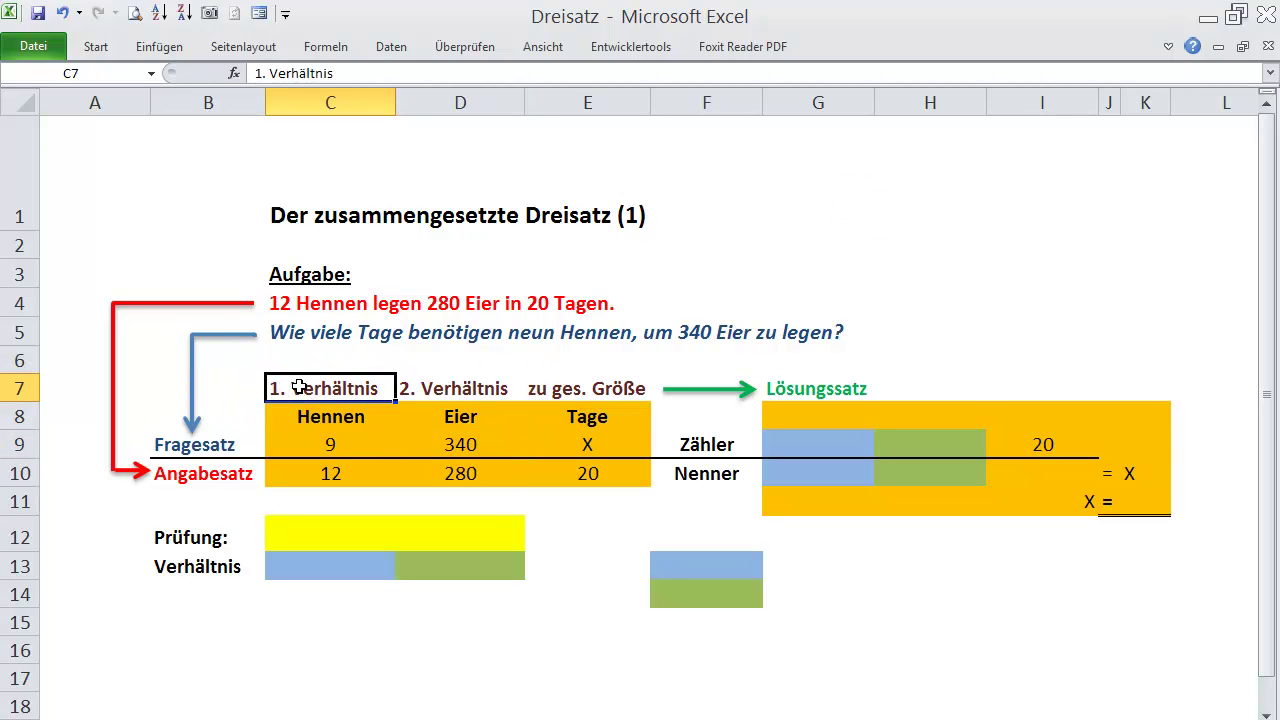
pyautogui.moveTo(298, 387); pyautogui.dragTo(294, 483)
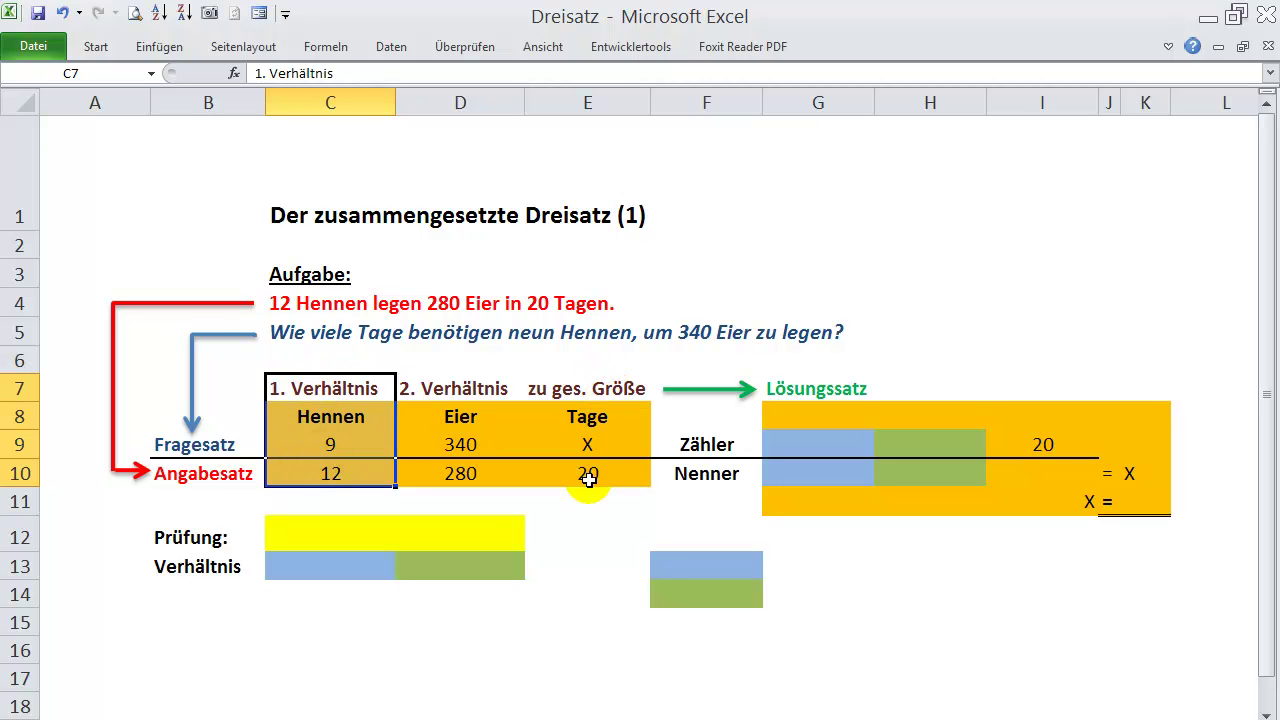
pyautogui.moveTo(449, 388); pyautogui.dragTo(460, 478)
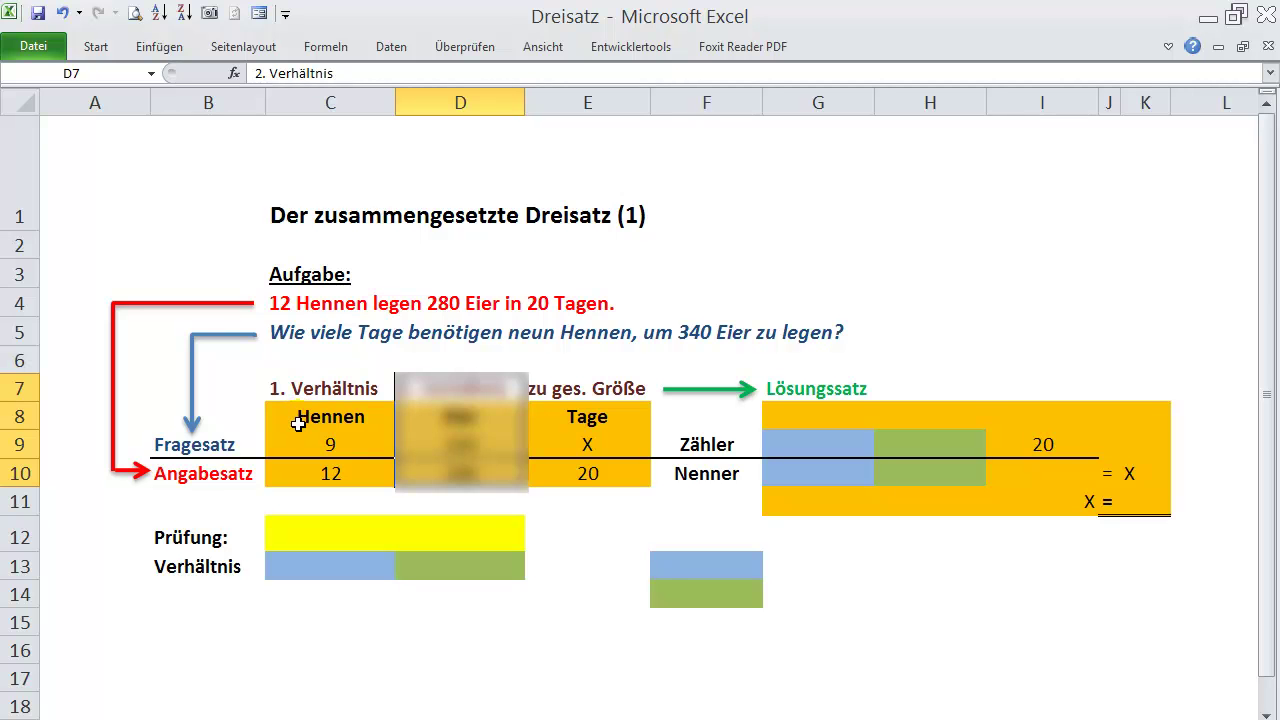
pyautogui.click(307, 533)
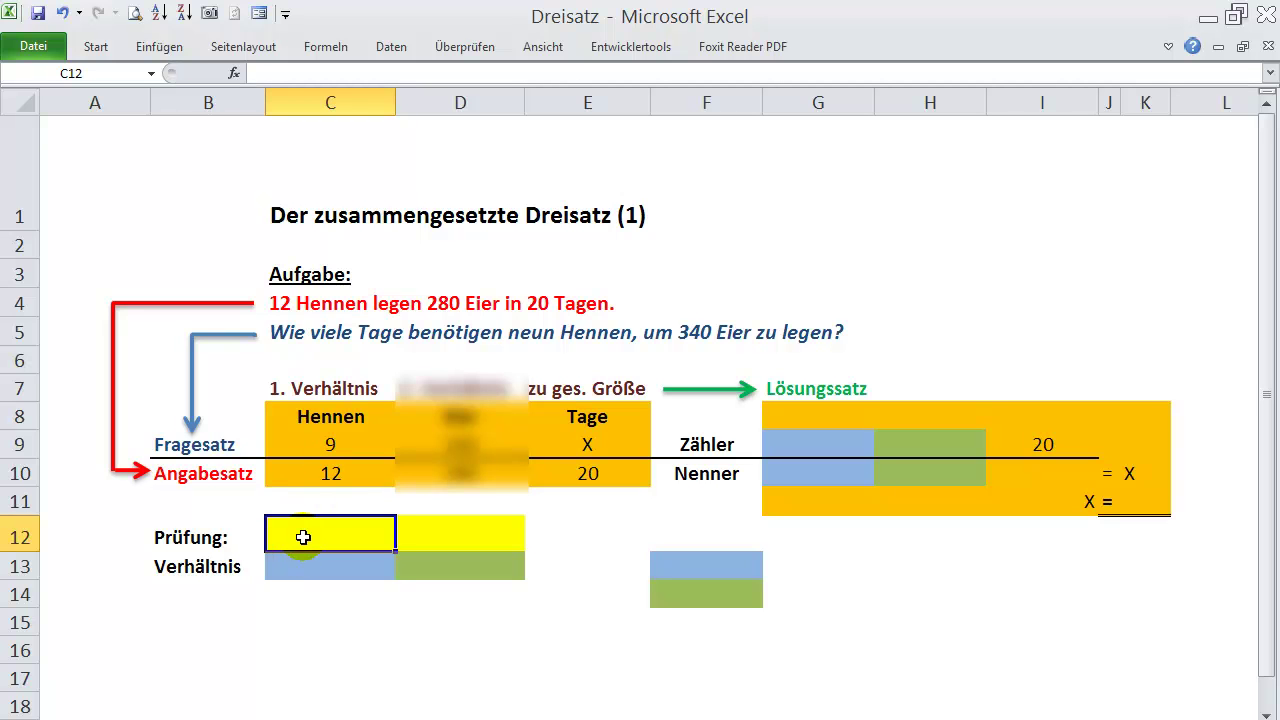
# Enter -+ as the hens ratio check in C12 so C13 shows ungerade.
pyautogui.write('-')
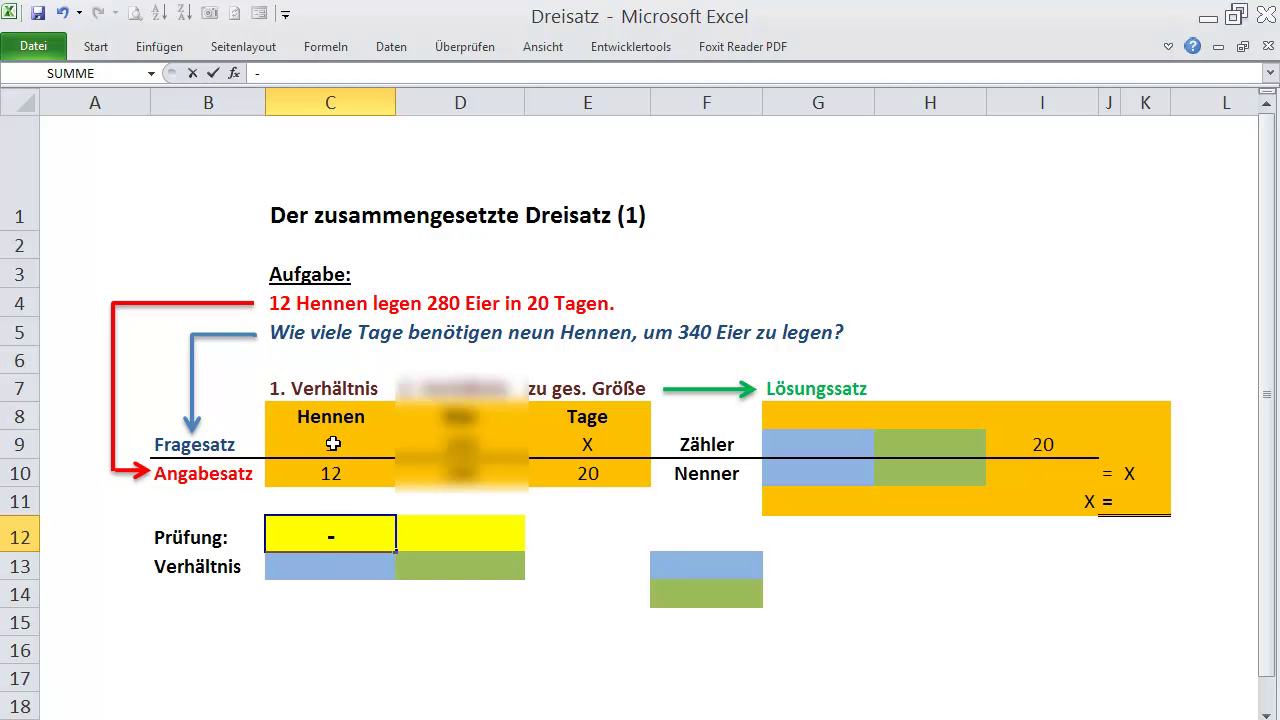
pyautogui.write('+')
pyautogui.click(273, 557)
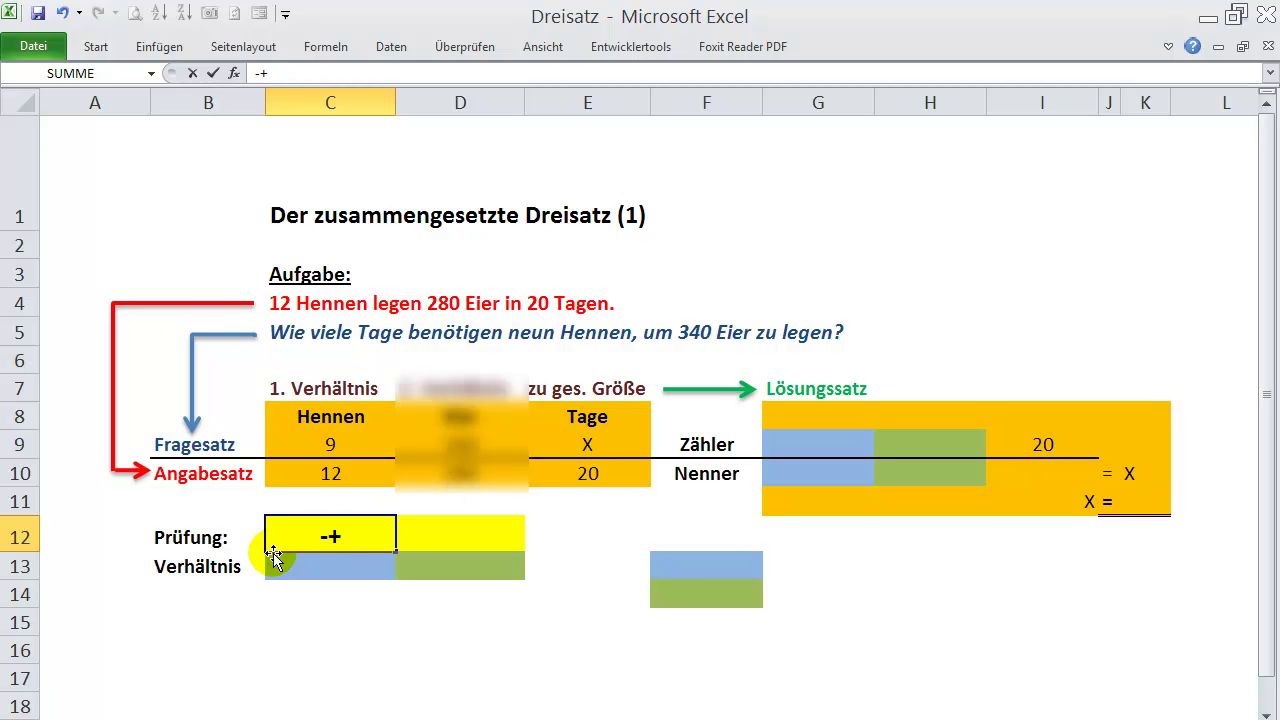
pyautogui.click(276, 561)
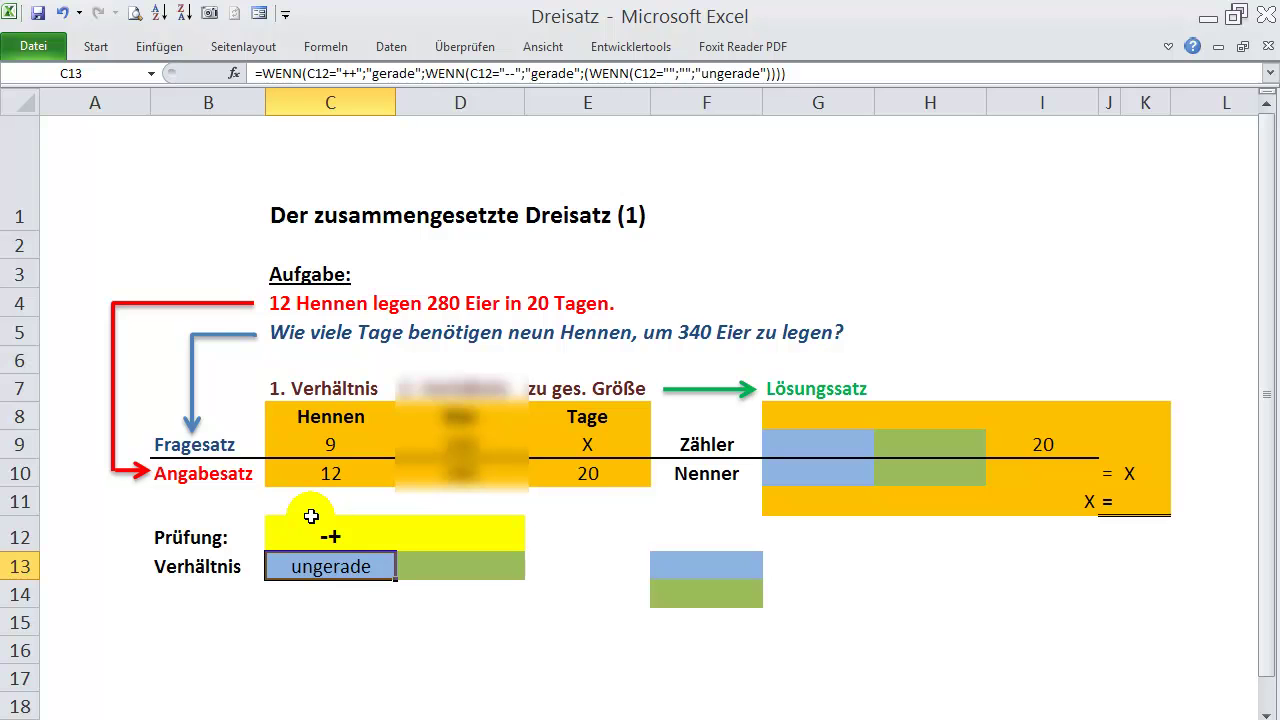
pyautogui.doubleClick(458, 531)
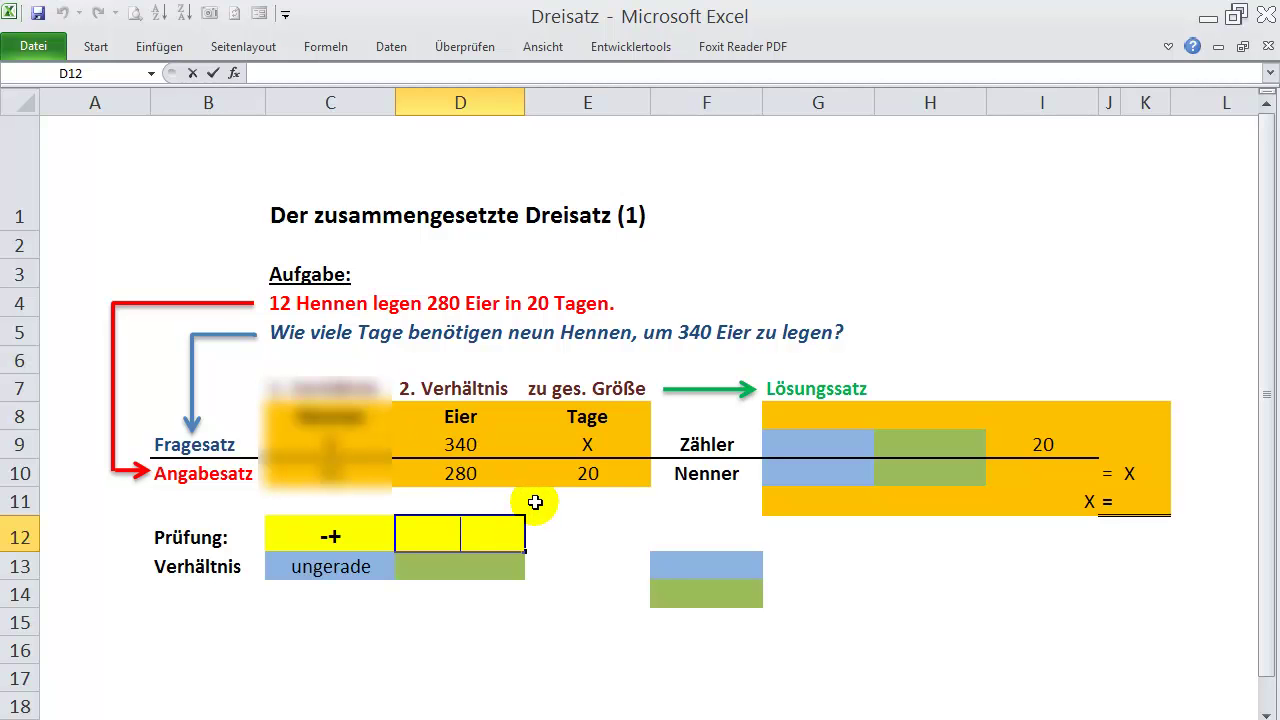
# Enter ++ in D12 so the eggs ratio reads gerade and the solution gives X = 32.
pyautogui.write('+')
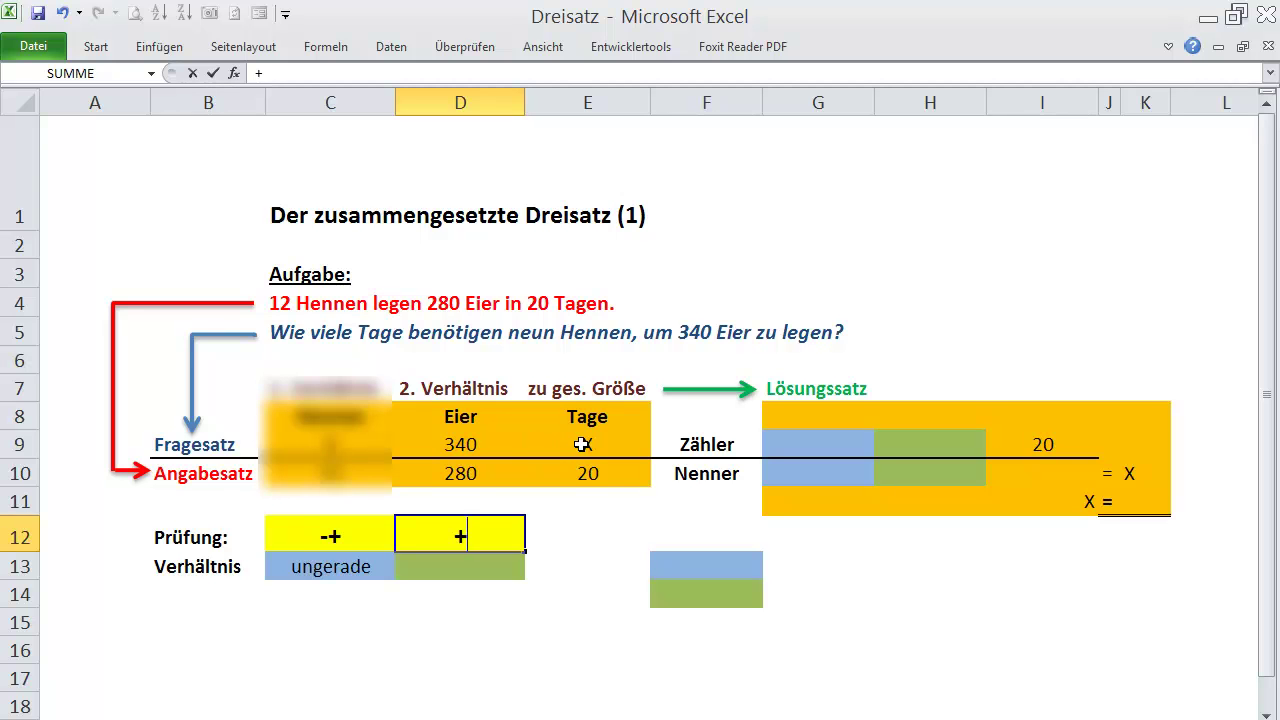
pyautogui.write('+')
pyautogui.click(434, 516)
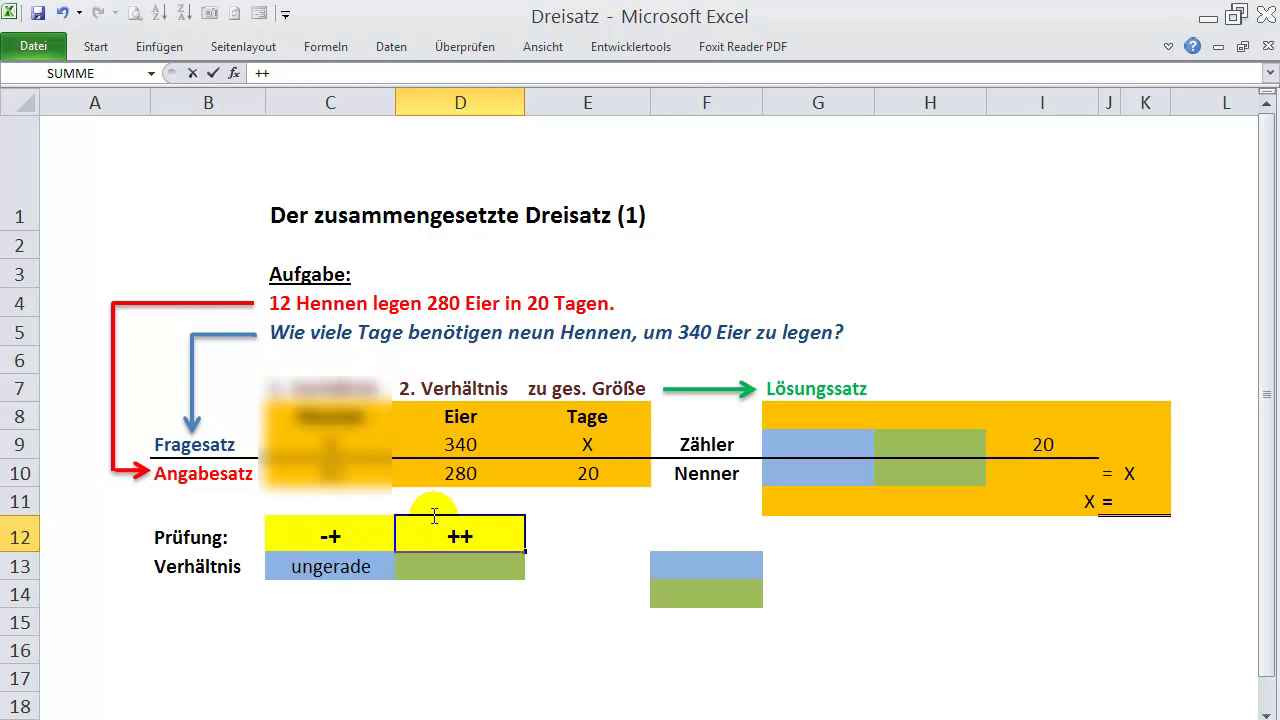
pyautogui.press('Return')
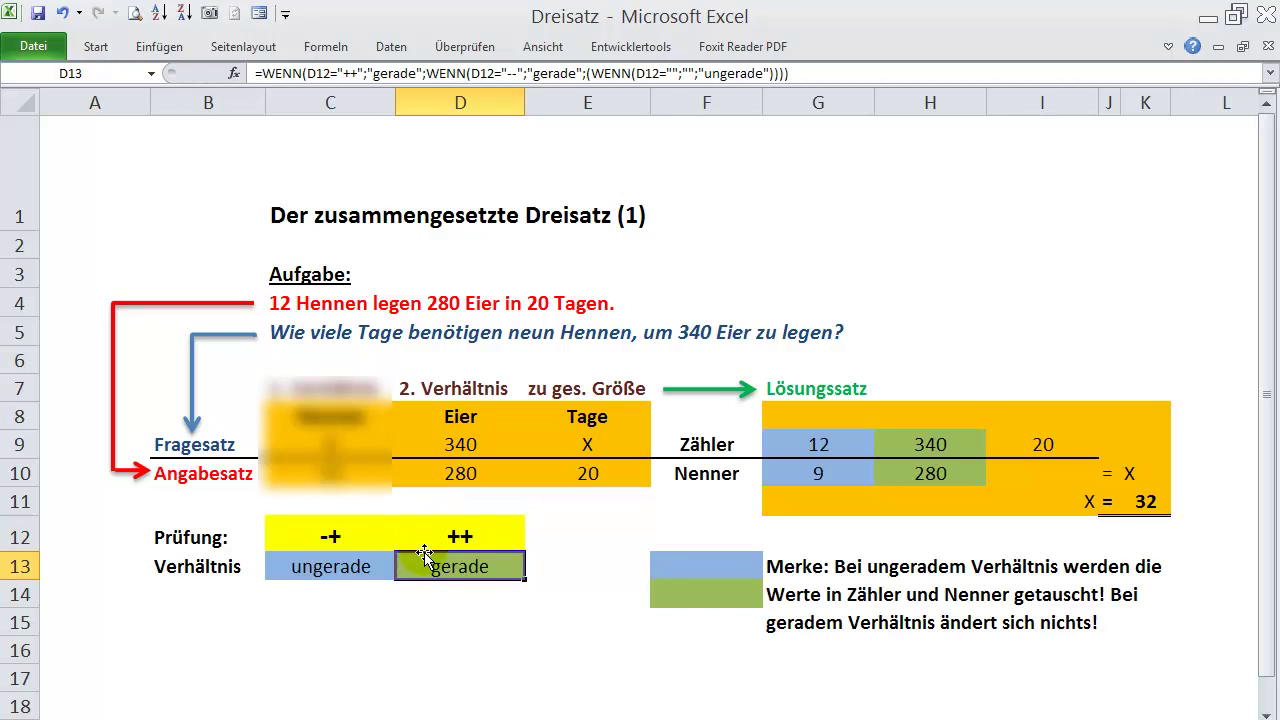
pyautogui.click(429, 574)
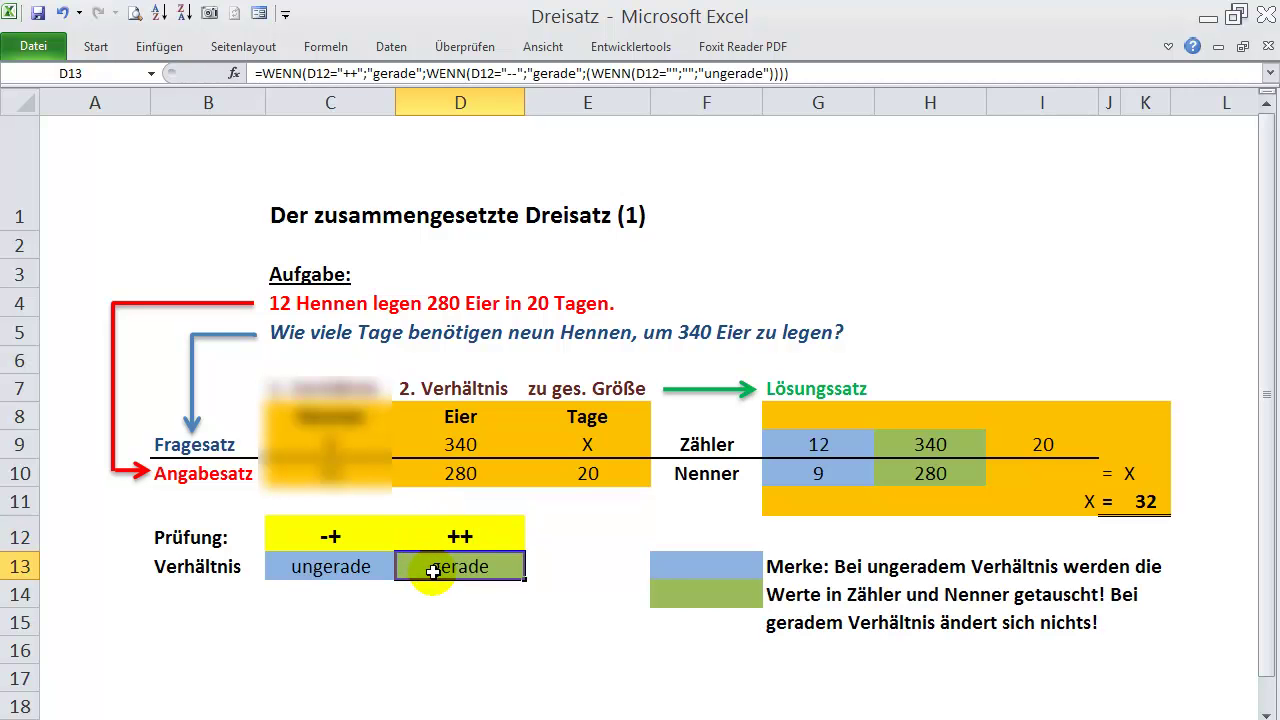